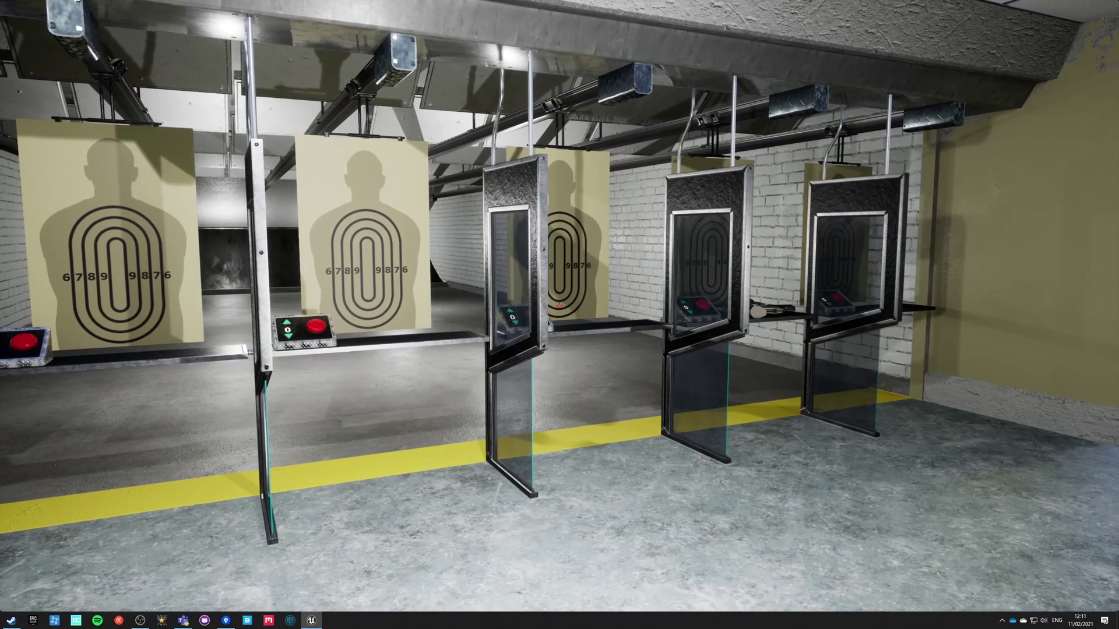
- Walk to the rifle table, pick up the rifle, and return facing the shooting booths
key(a)
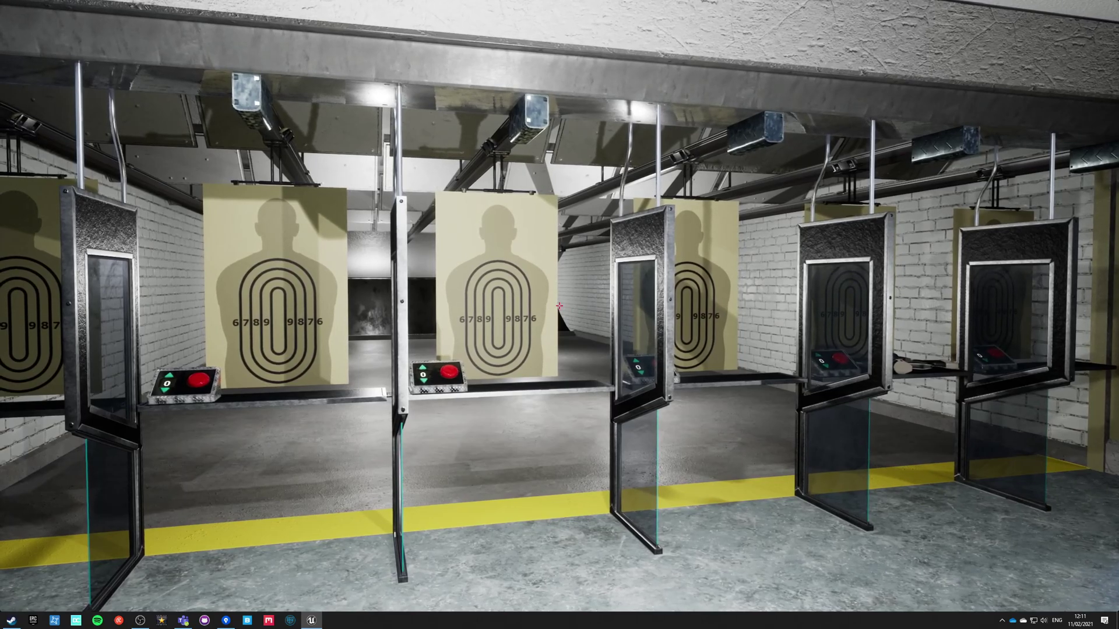
key(a)
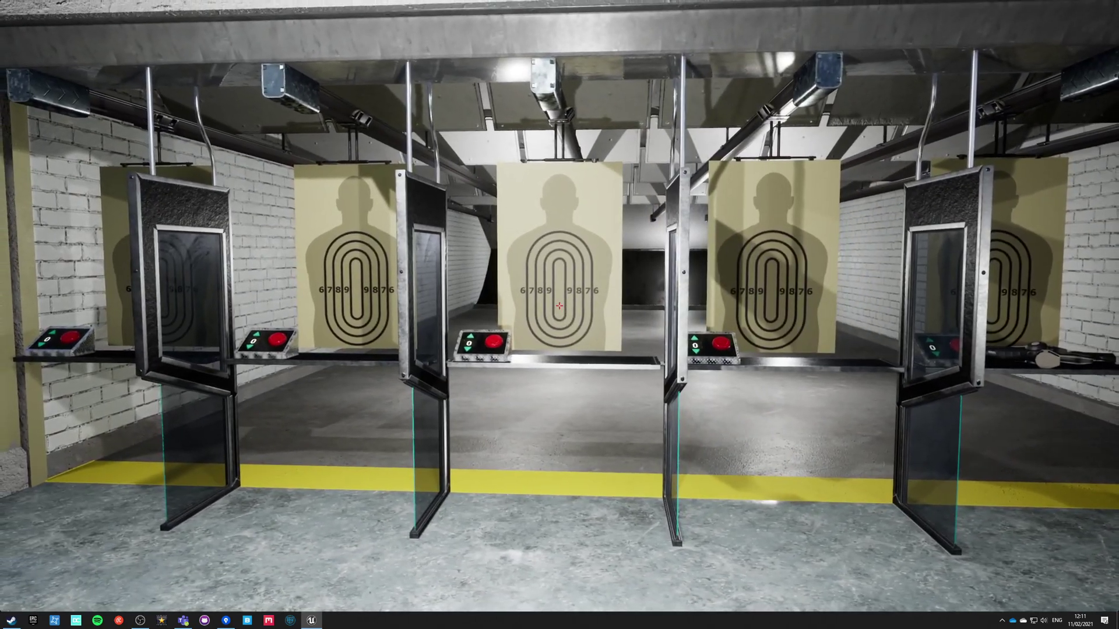
key(d)
key(w)
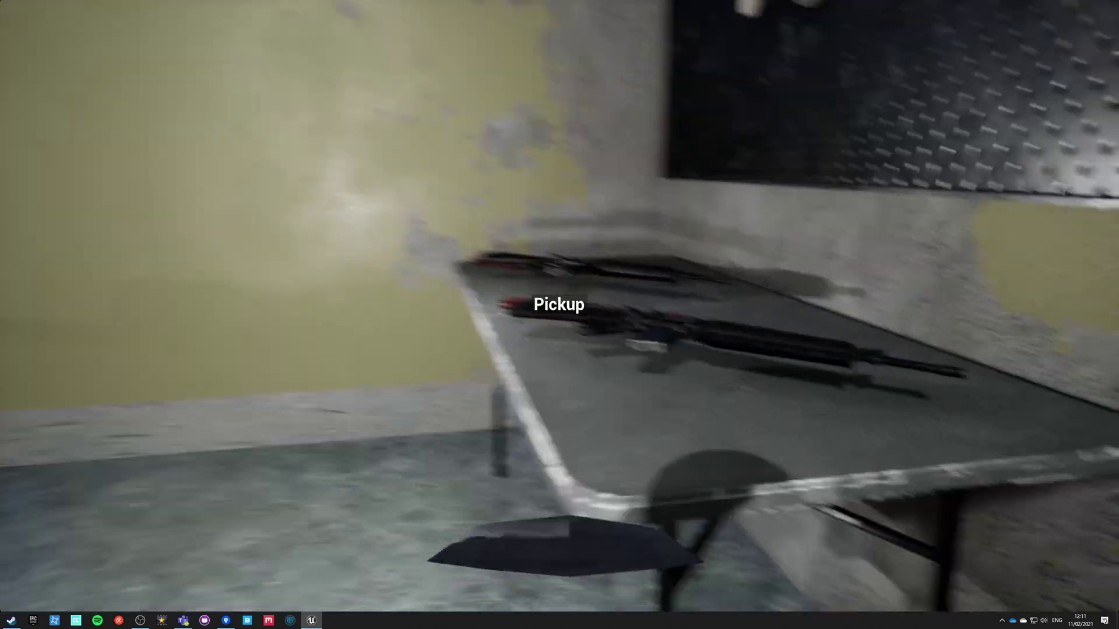
key(w)
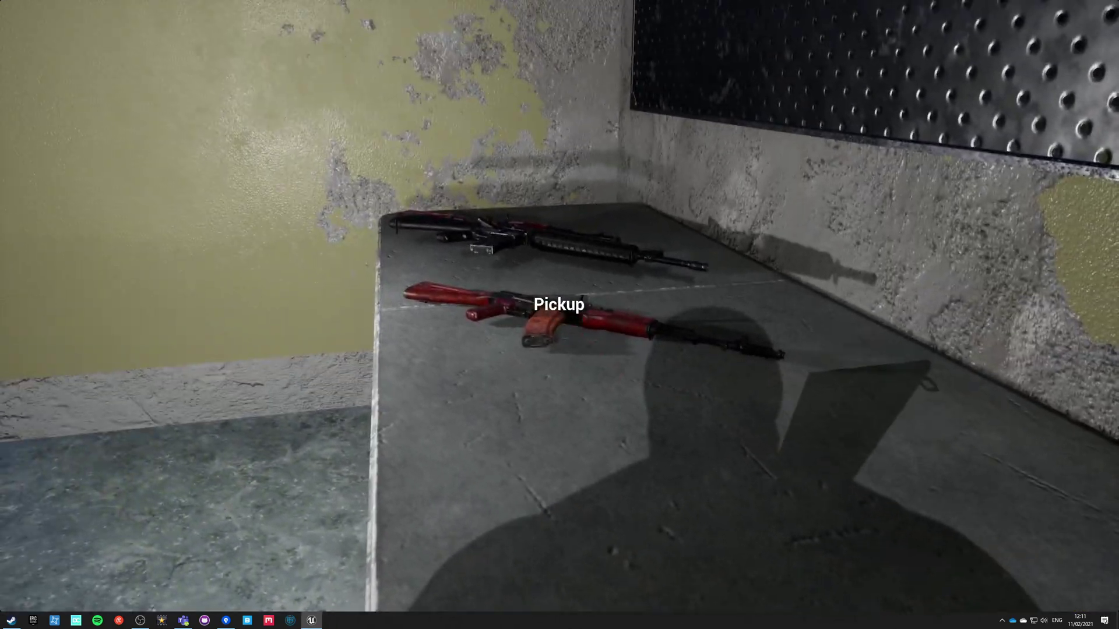
key(w)
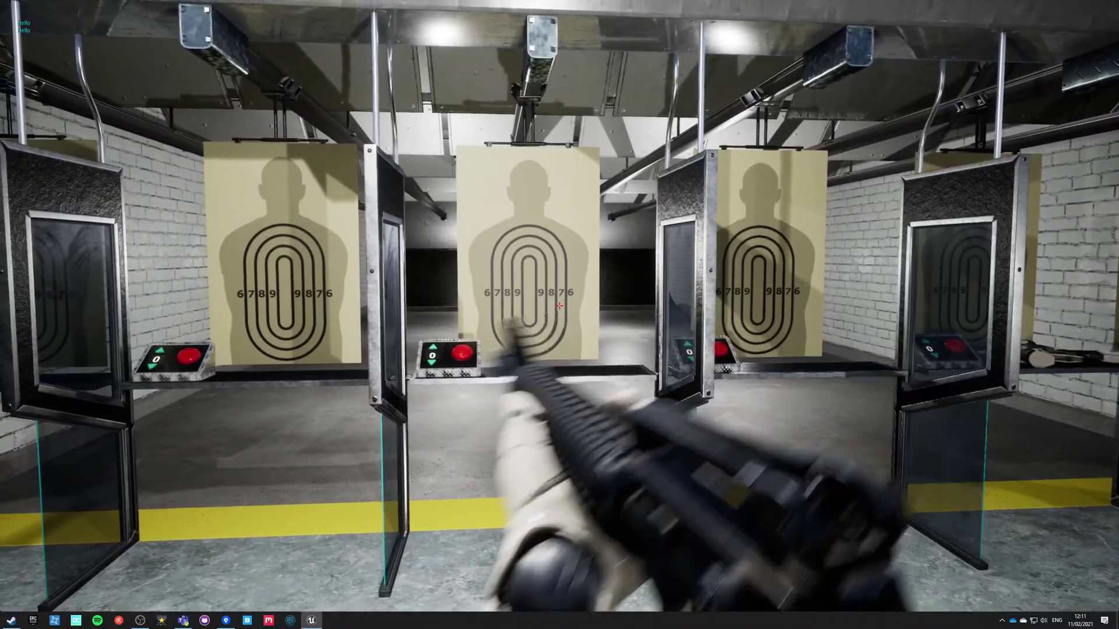
- Equip the picked-up rifle, put it away, then aim down its sights and lower it
key(1)
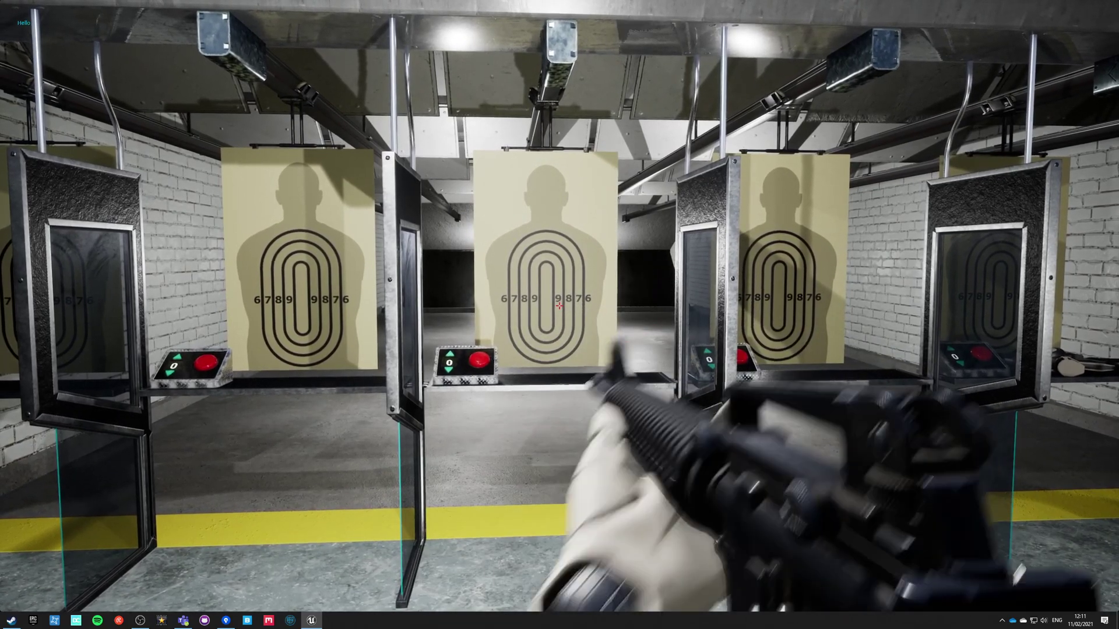
key(1)
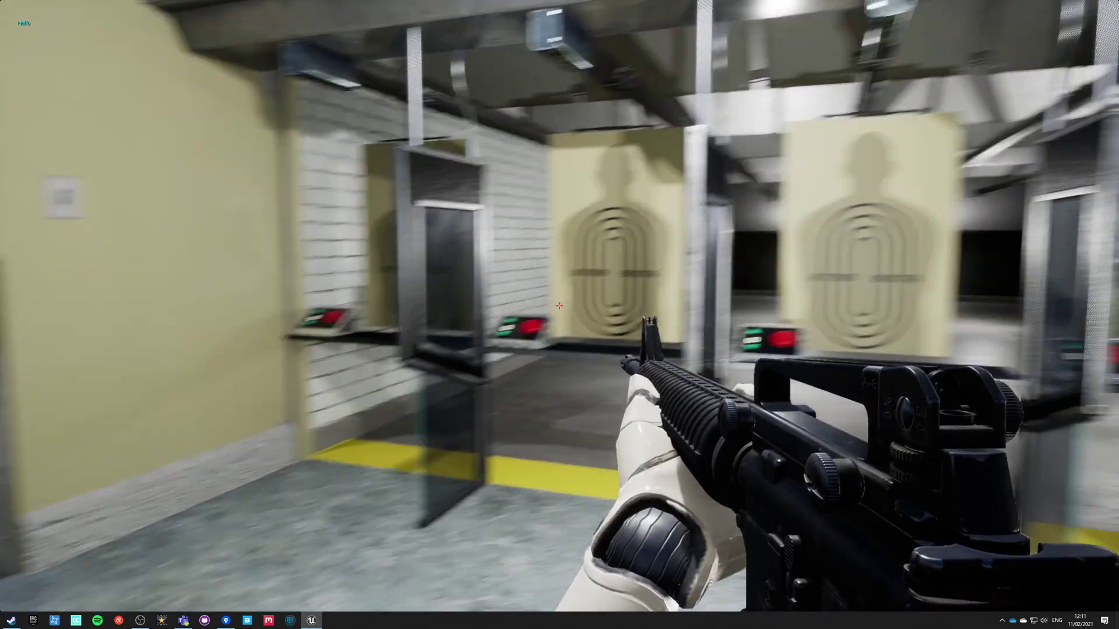
right_click(560, 315)
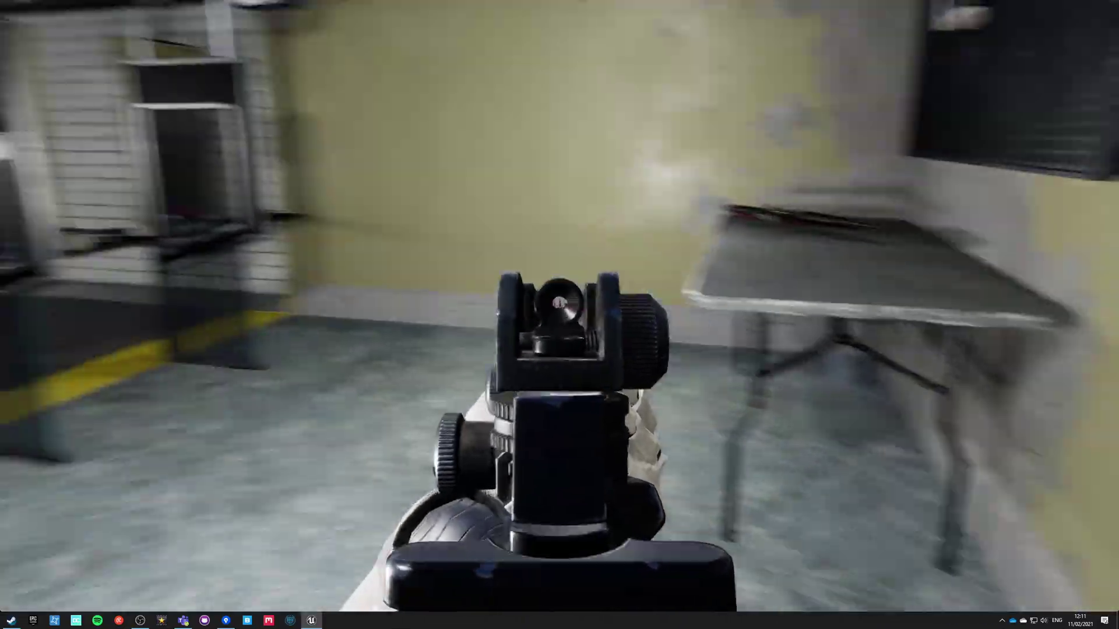
right_click(559, 306)
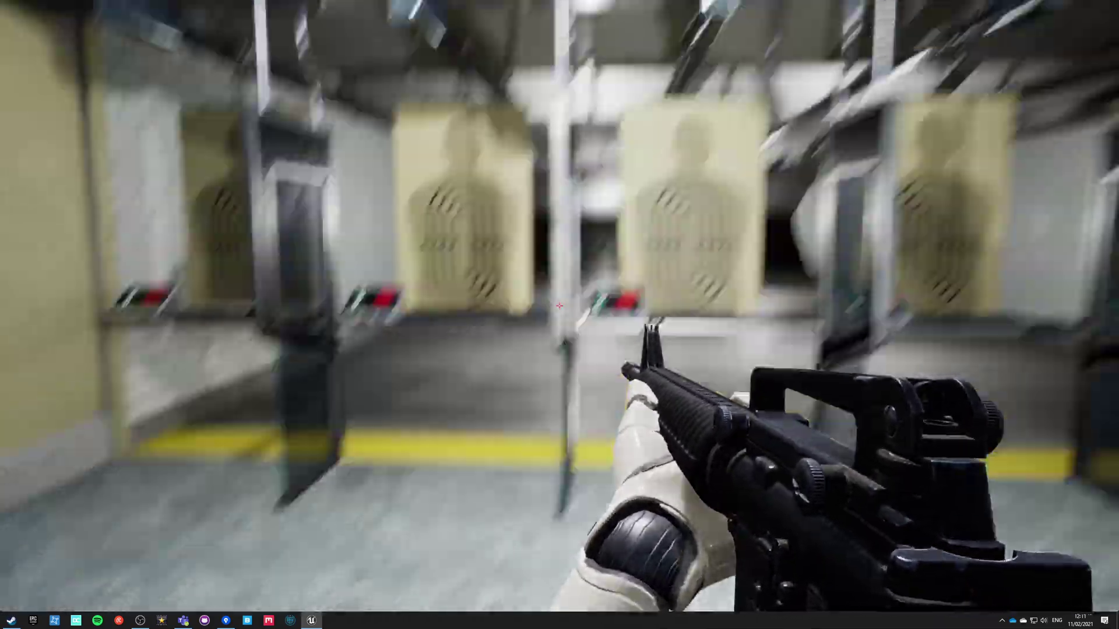
- Aim at the range lanes and fire at the targets, then reload the rifle
right_click(559, 307)
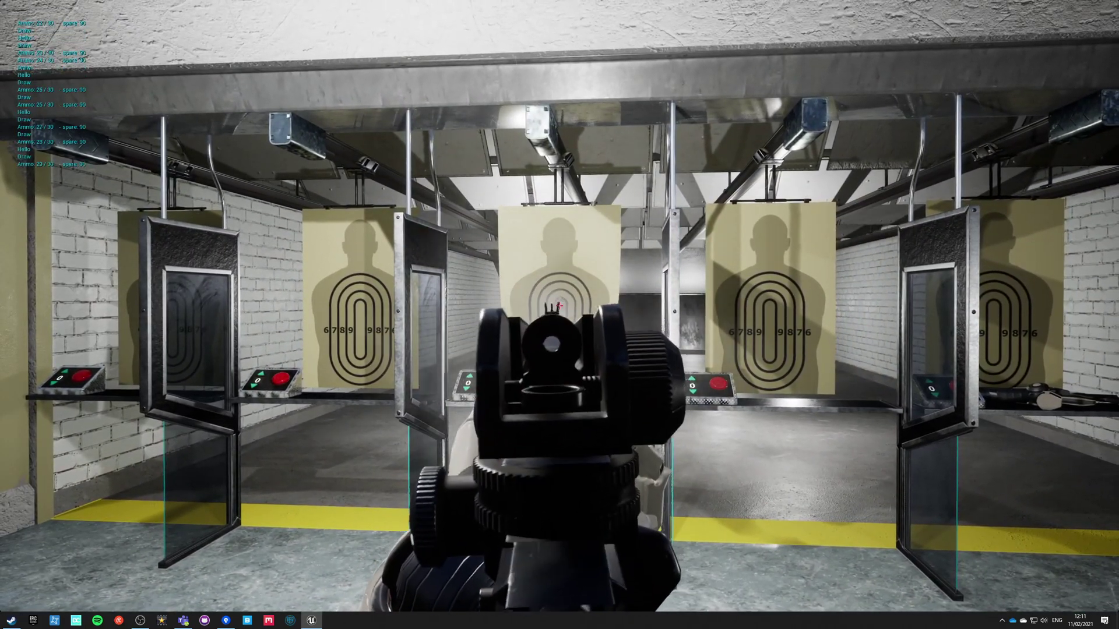
right_click(559, 306)
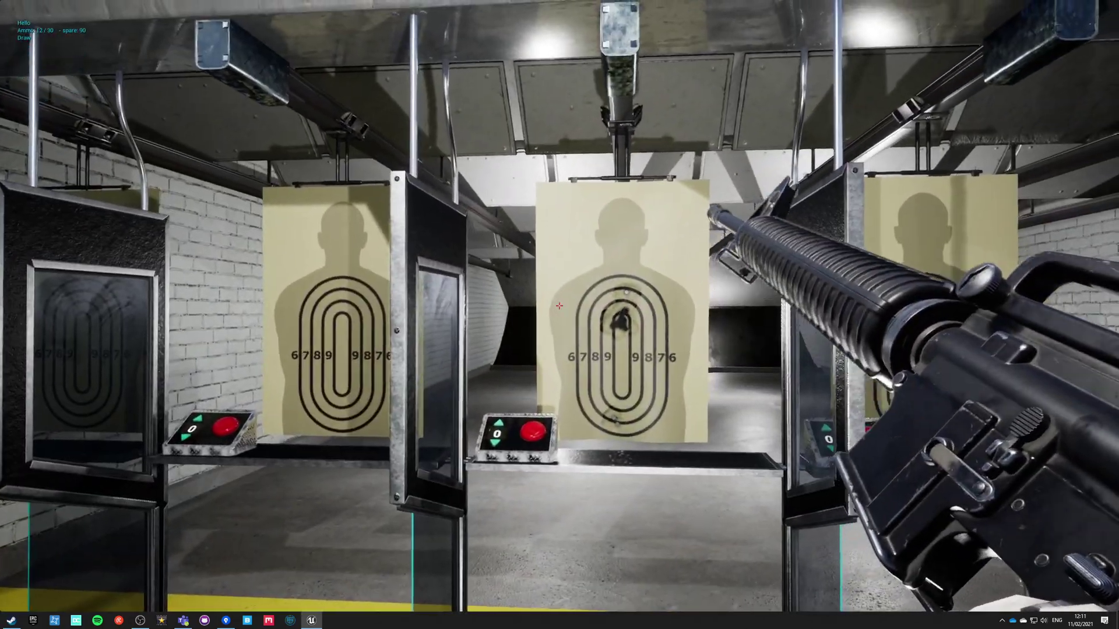
key(r)
key(s)
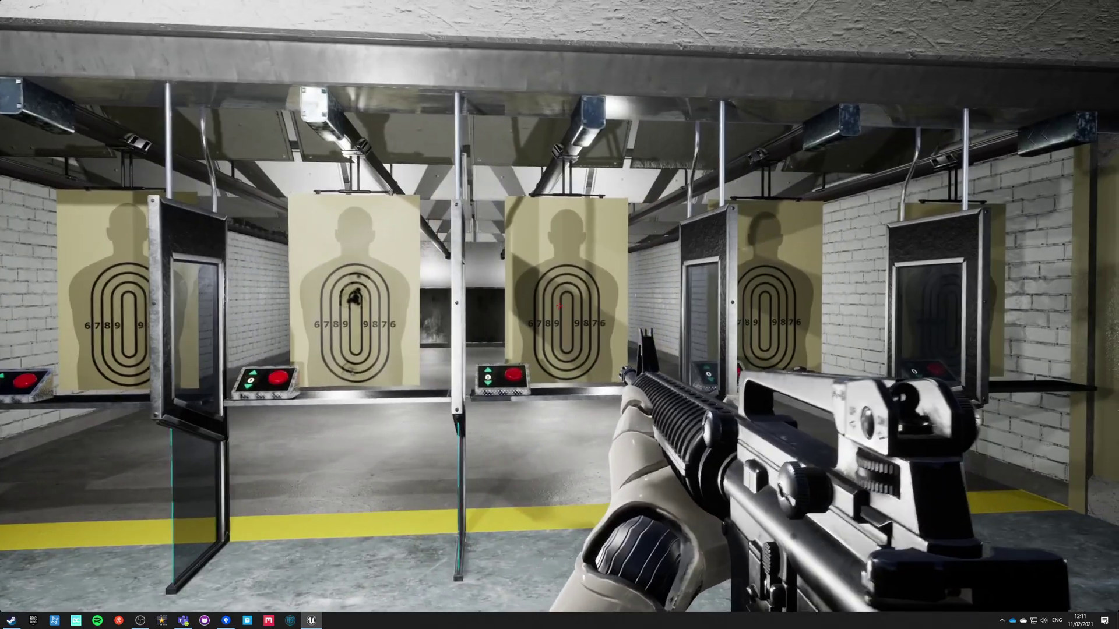
- Swap to the AK and back to the original rifle, then aim and fire at the distant target
key(2)
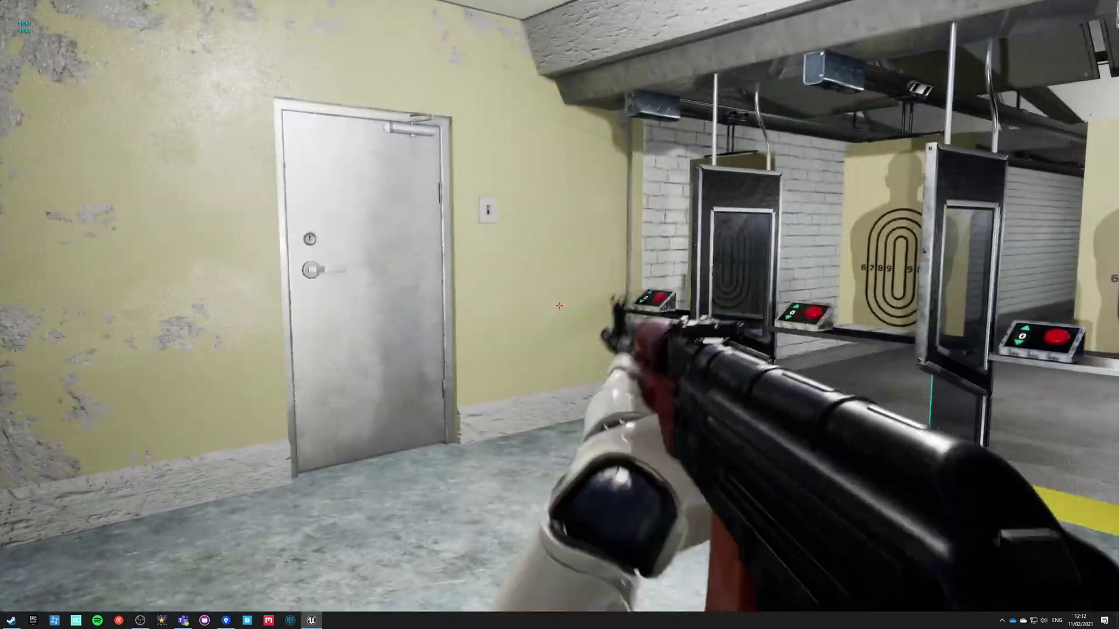
key(1)
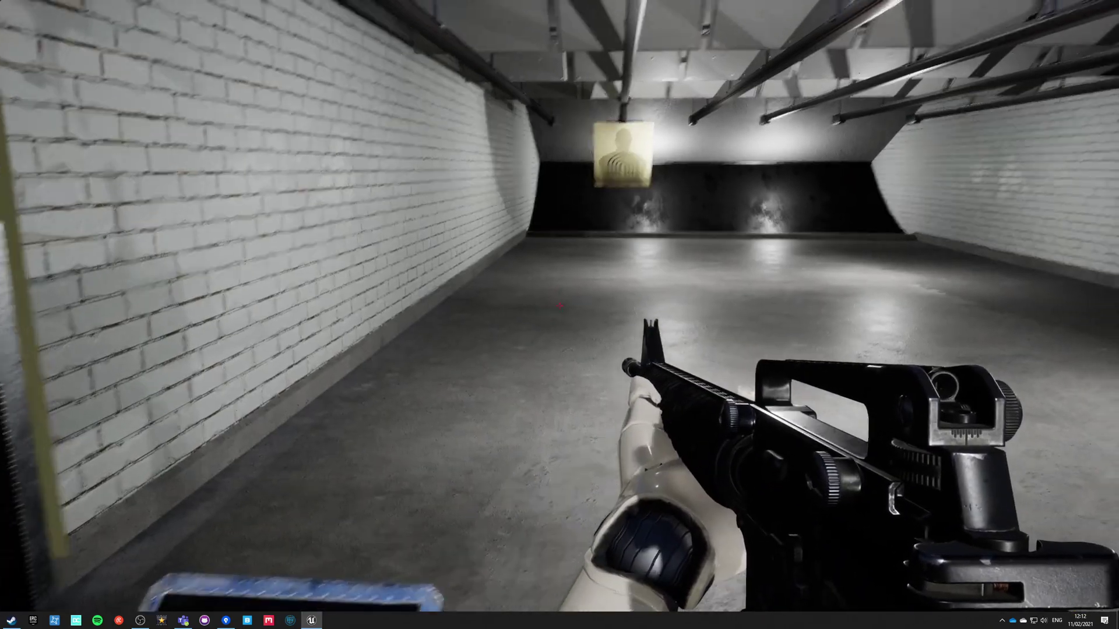
right_click(560, 314)
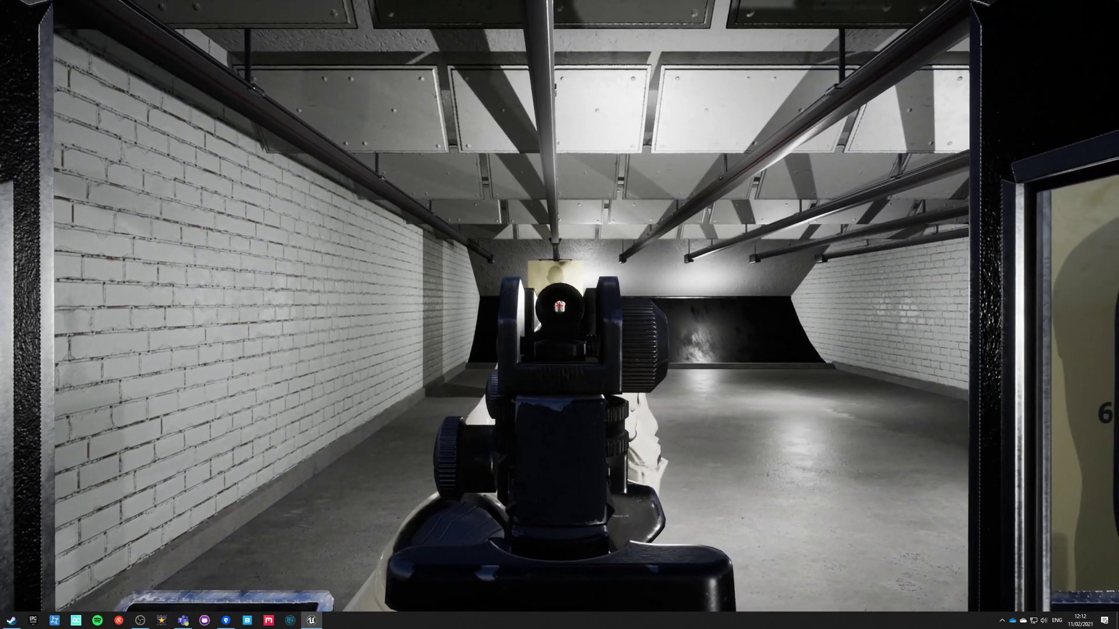
right_click(560, 315)
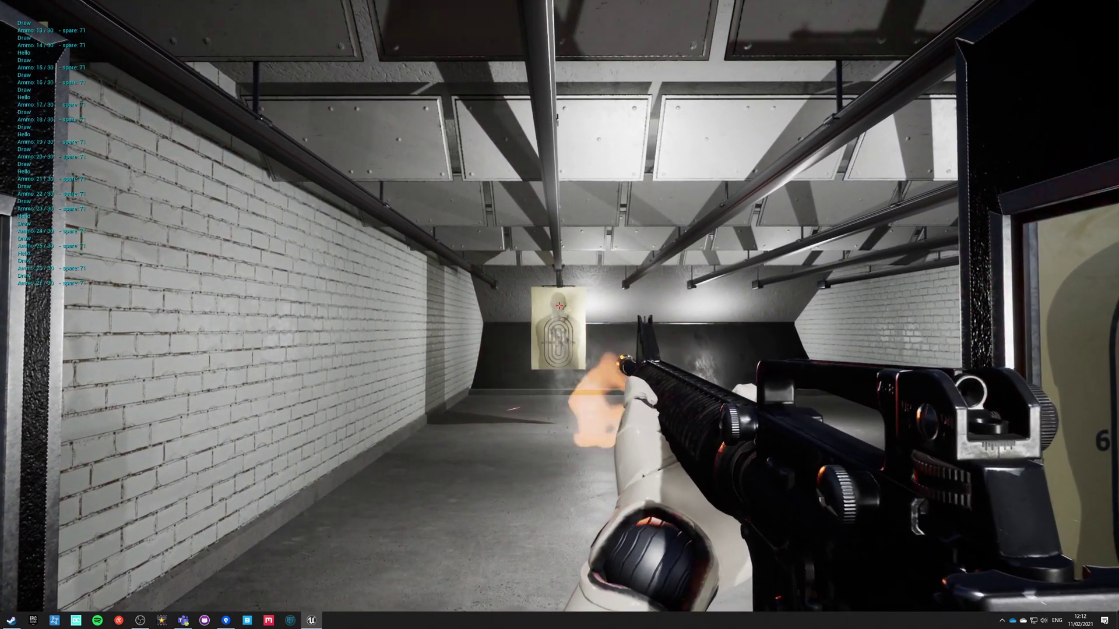
click(559, 314)
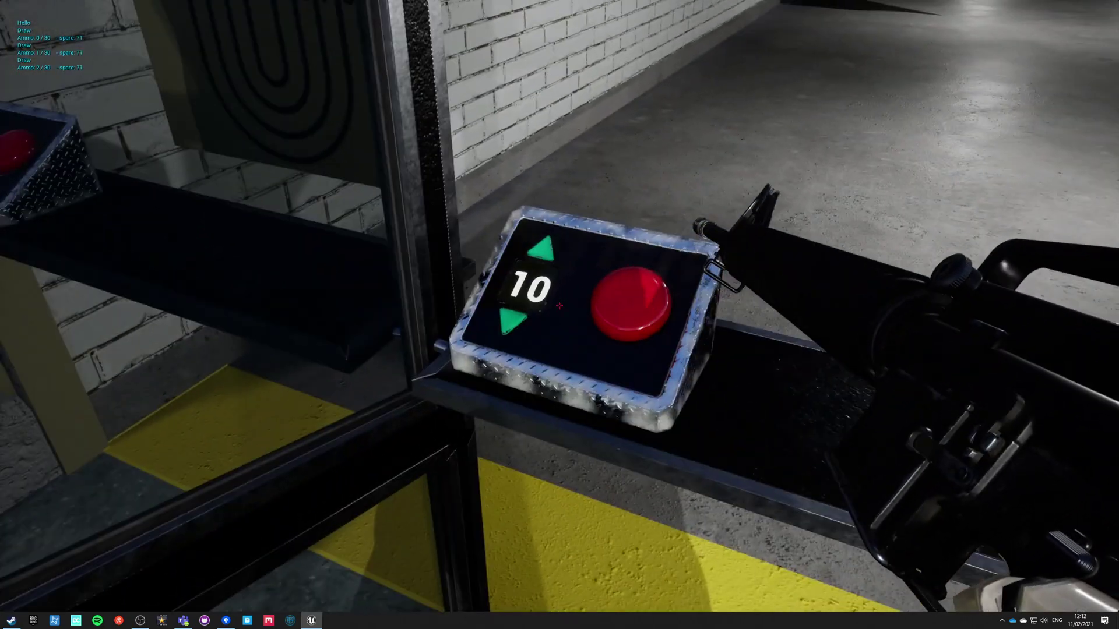
- Bring the booth's target closer using the control panel's distance counter
click(559, 314)
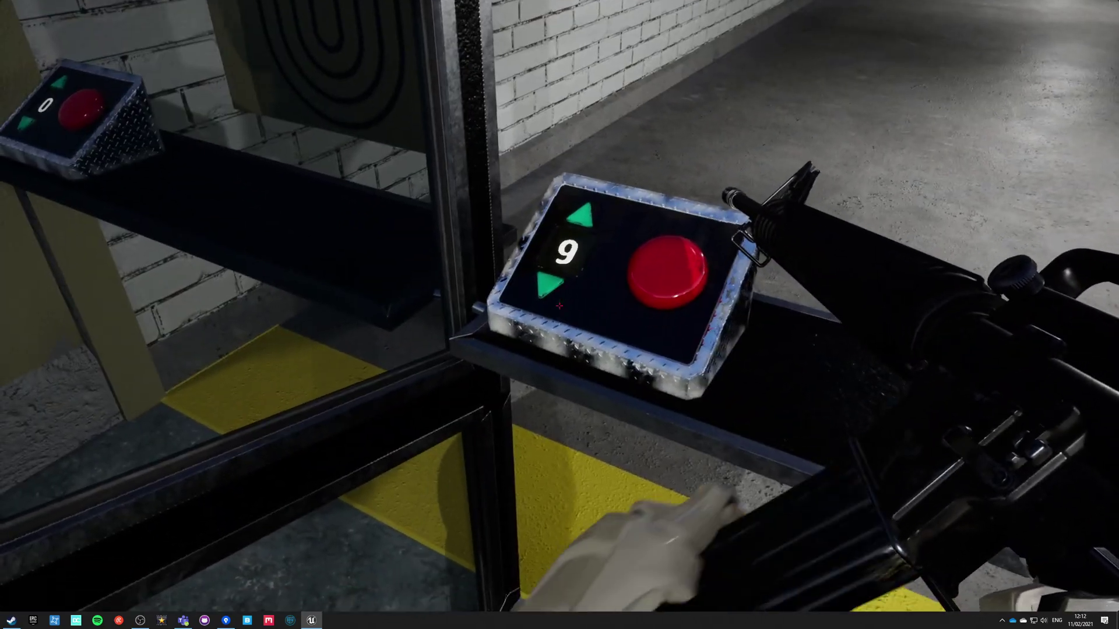
click(559, 316)
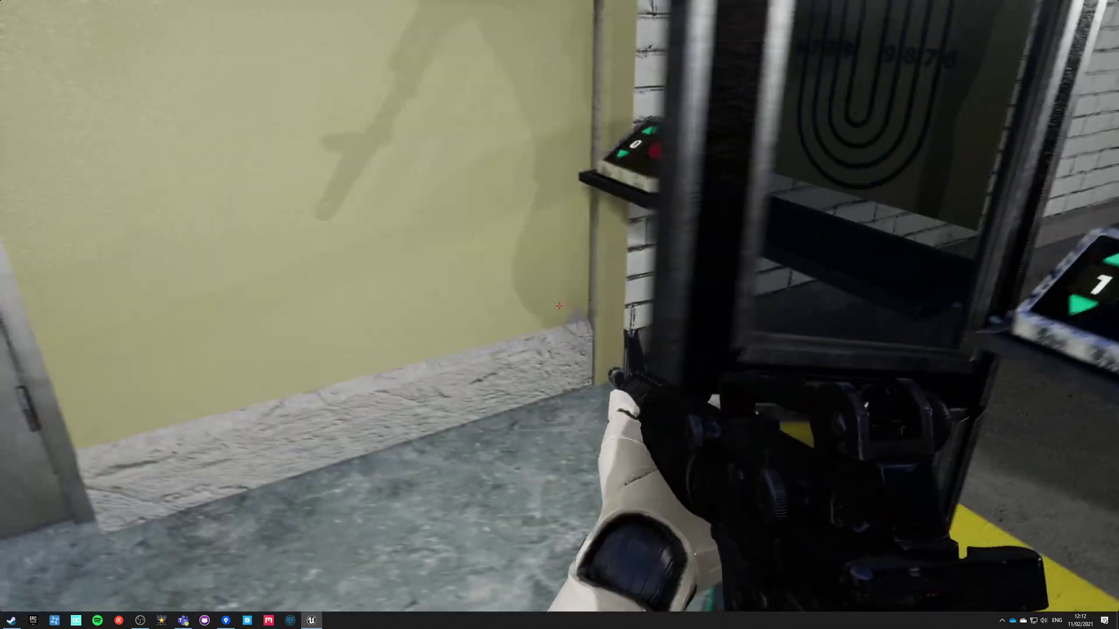
click(560, 315)
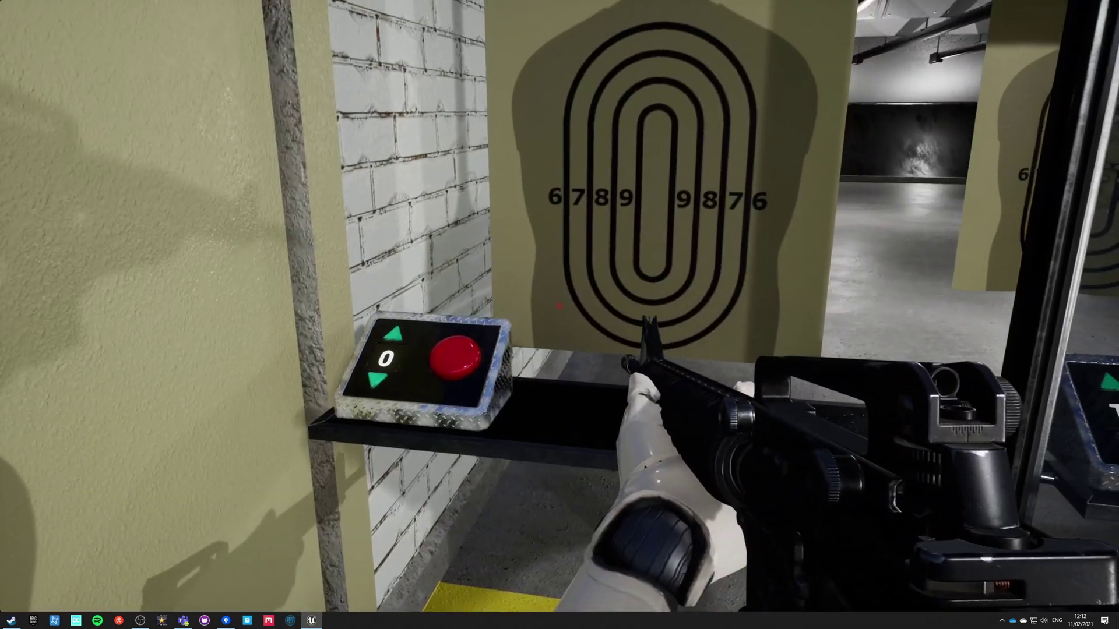
- Switch to the AK, send the booth target farther away, then aim and release
key(2)
click(560, 306)
click(559, 306)
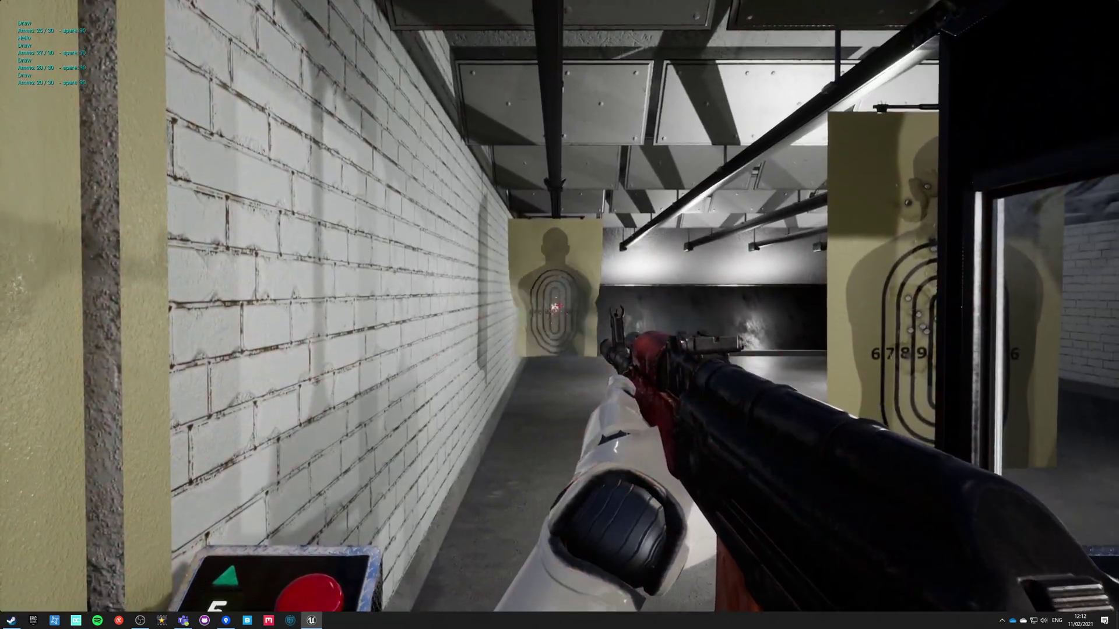
right_click(559, 315)
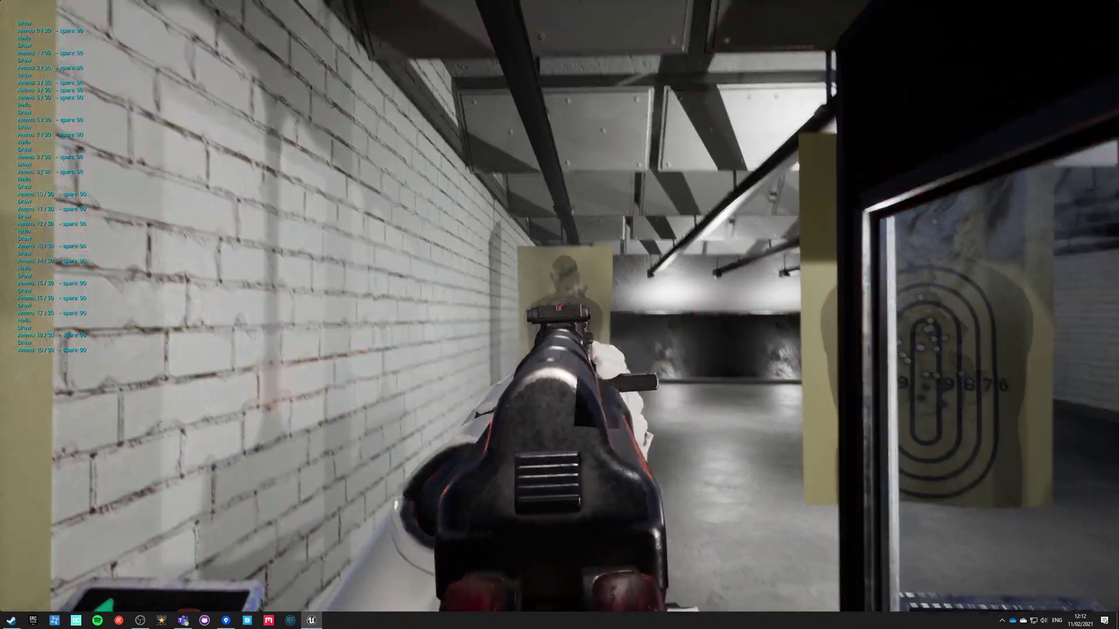
right_click(559, 315)
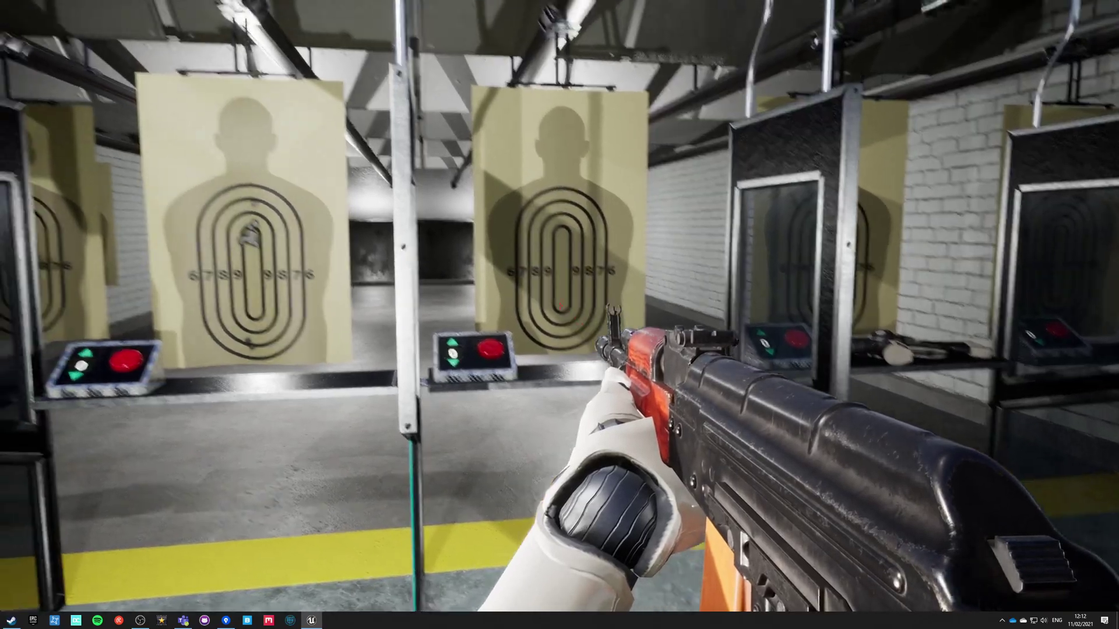
- Walk between the range lanes to inspect the marked targets and a booth's control panel
key(w)
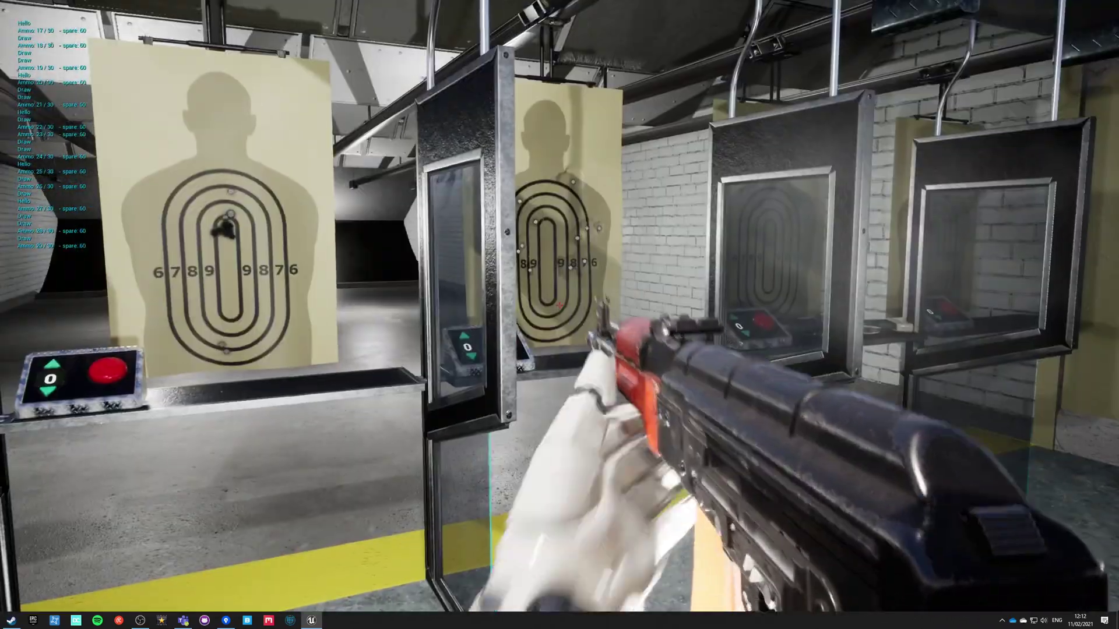
key(s)
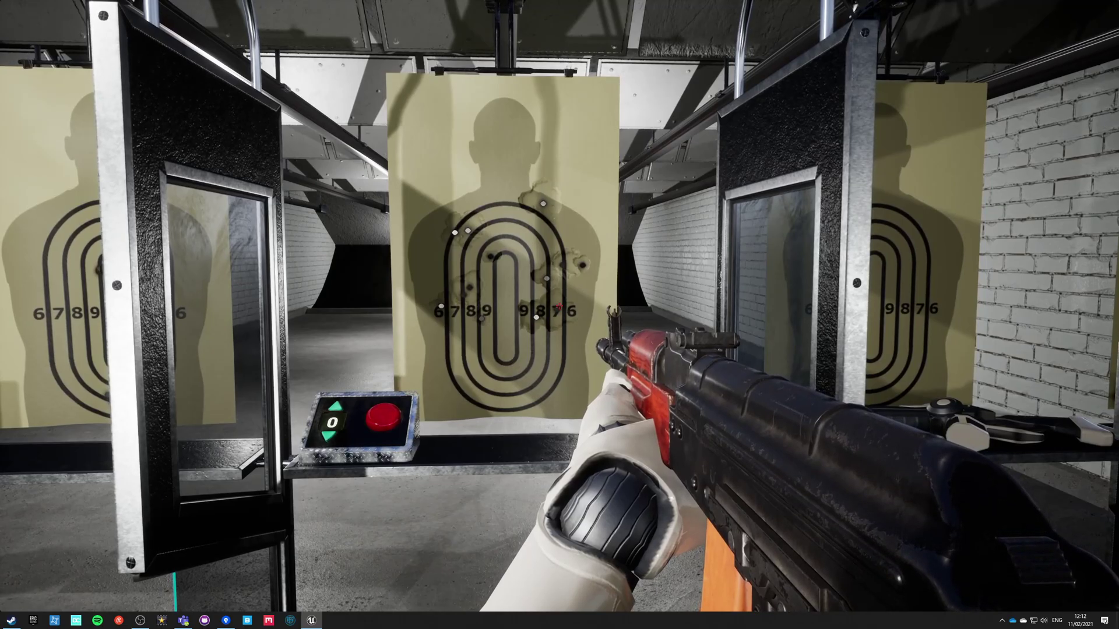
key(s)
key(a)
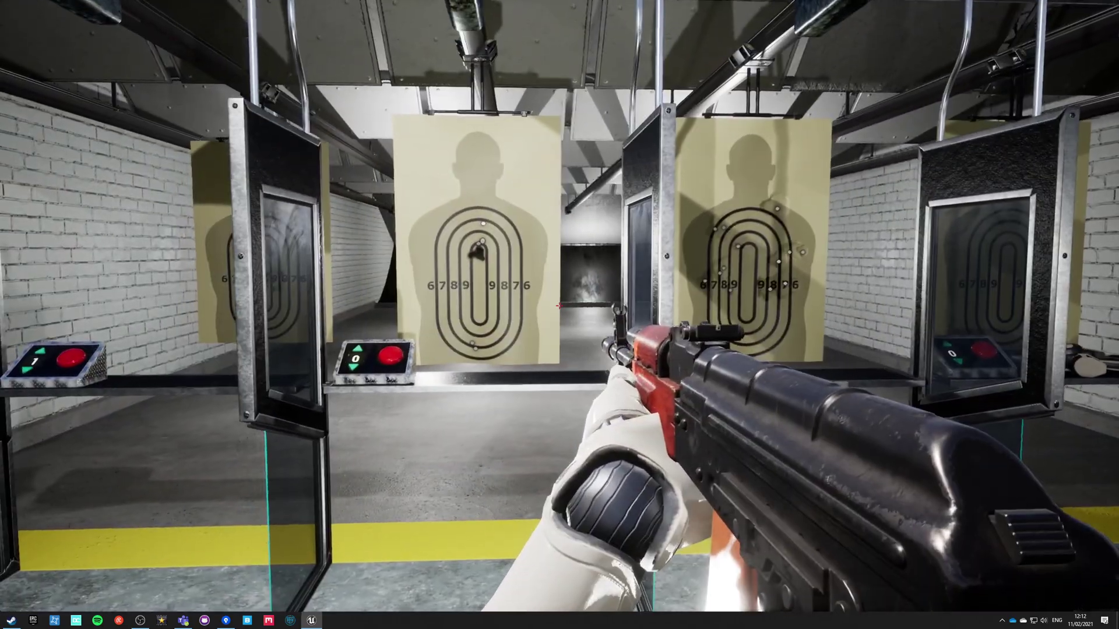
key(d)
key(w)
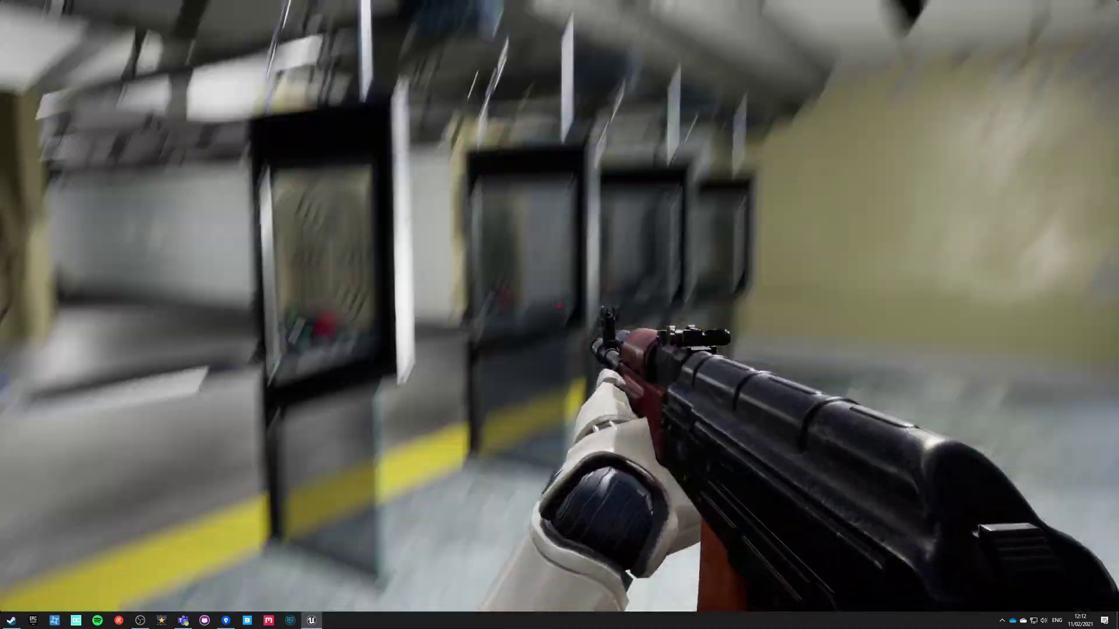
key(w)
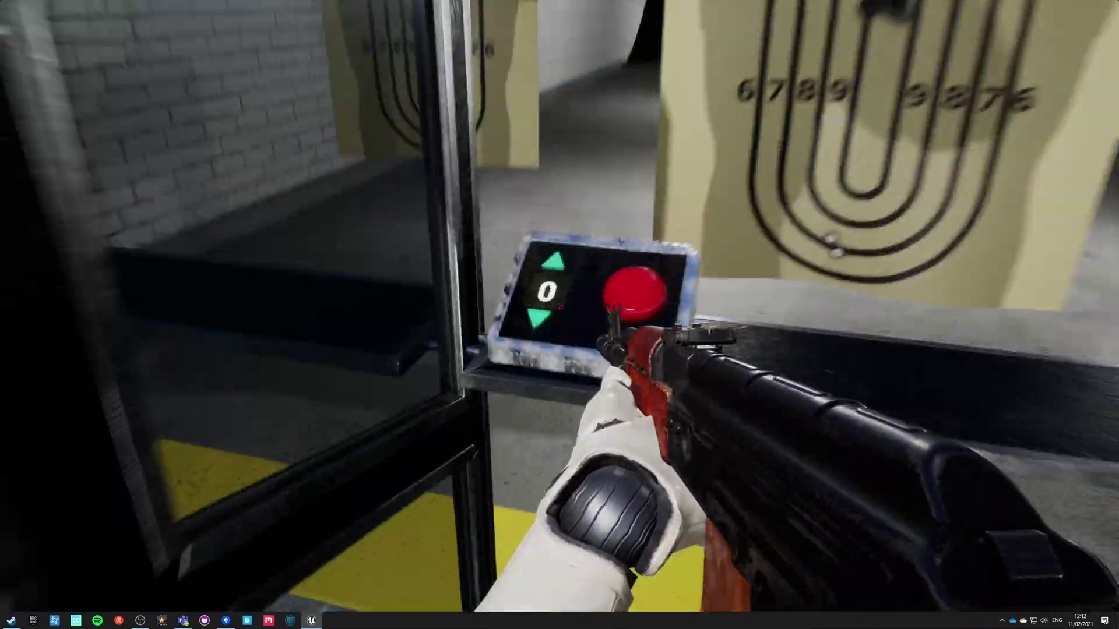
key(s)
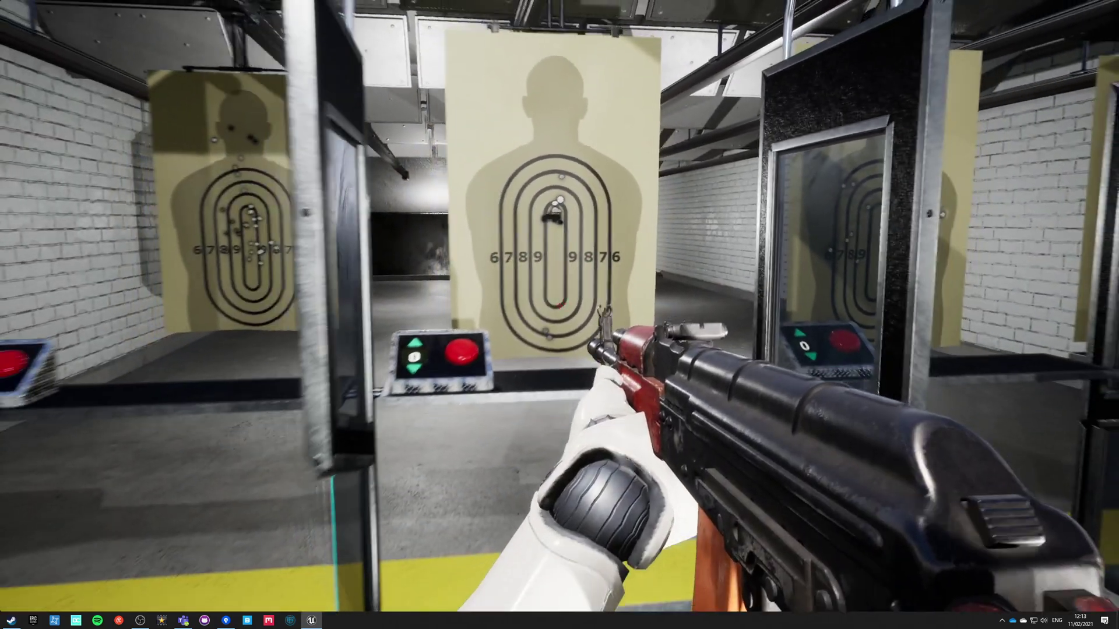
- Walk the server character to the rifle table and fire at the wall
key(w)
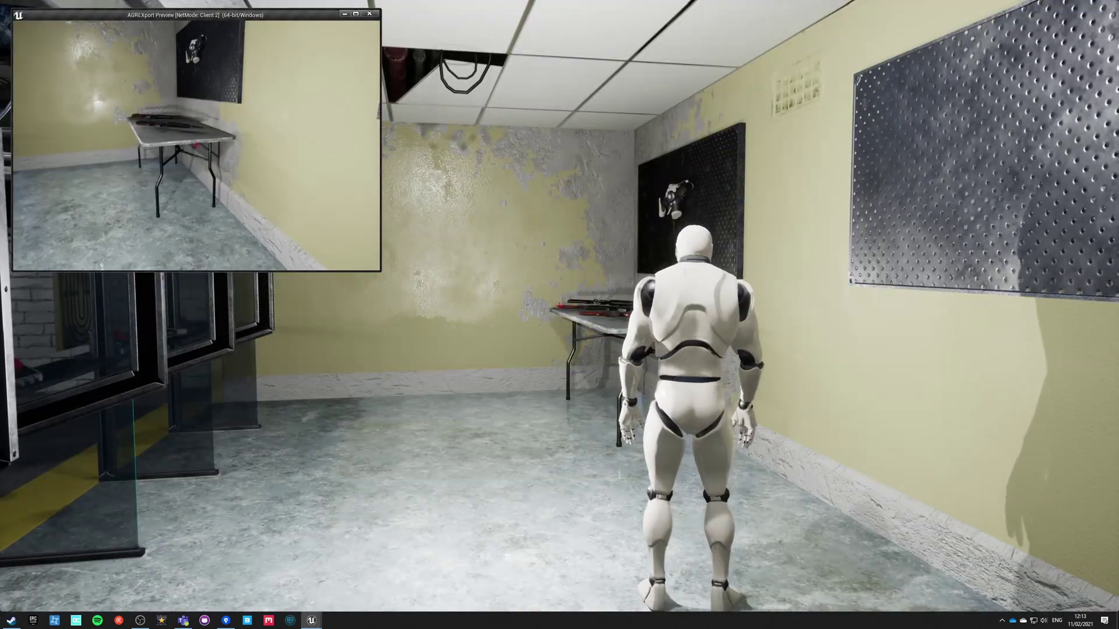
key(w)
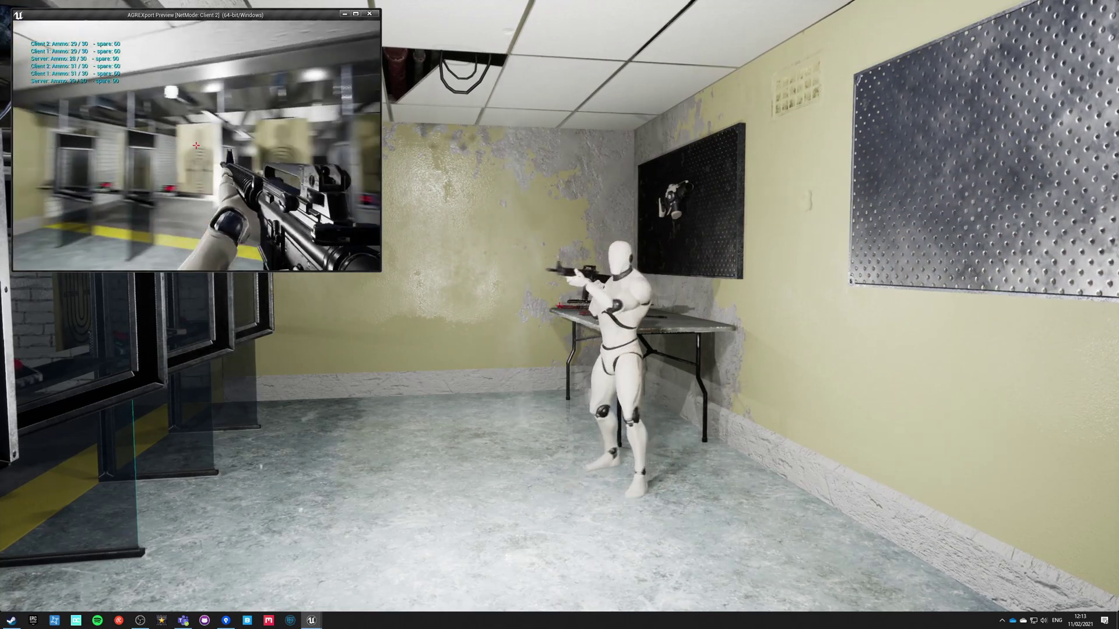
drag(196, 146, 197, 146)
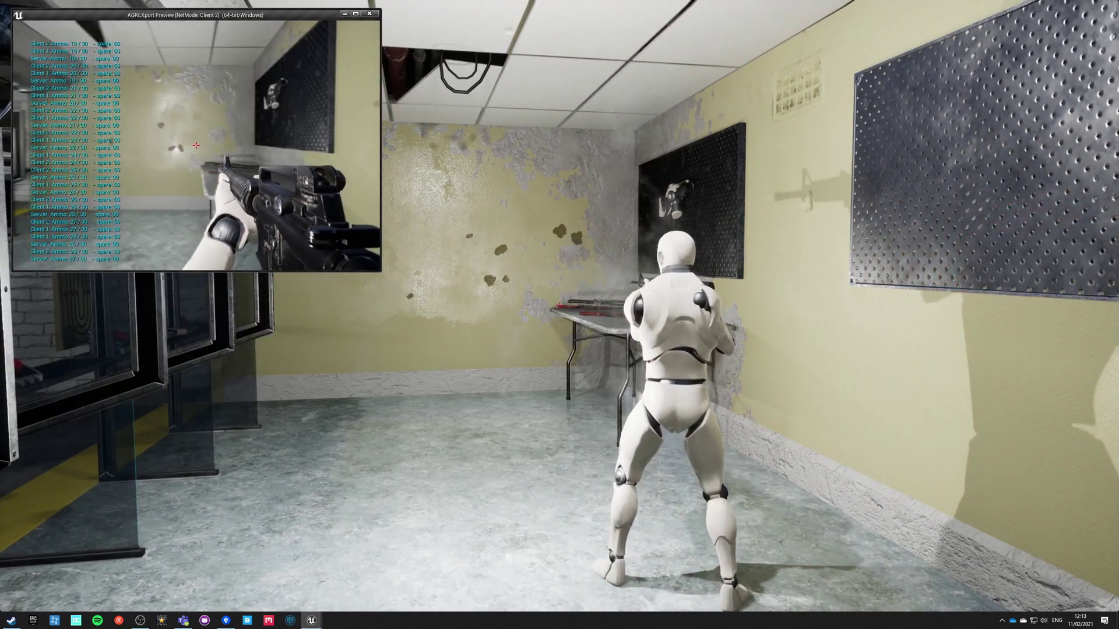
key(w)
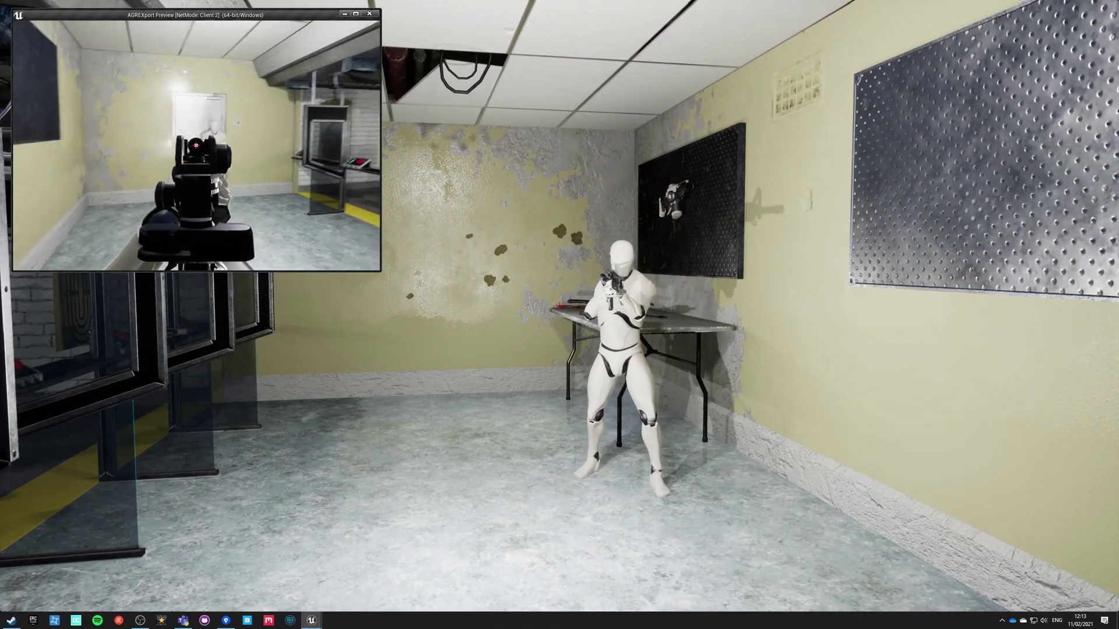
- Shoot the mannequin repeatedly from the Client 2 window
click(197, 144)
click(197, 144)
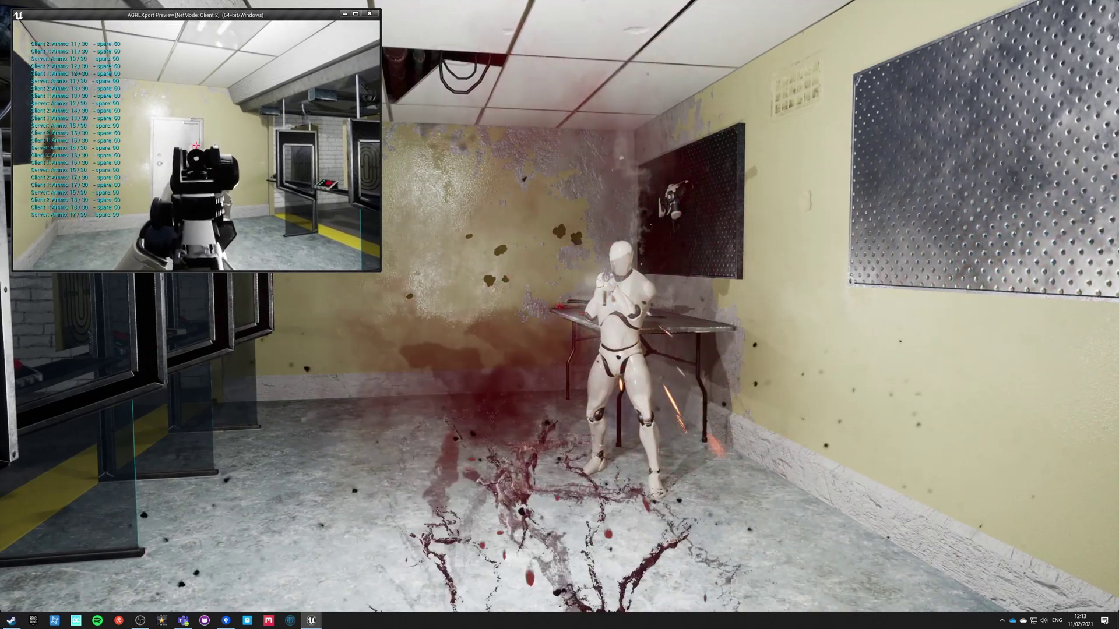
key(w)
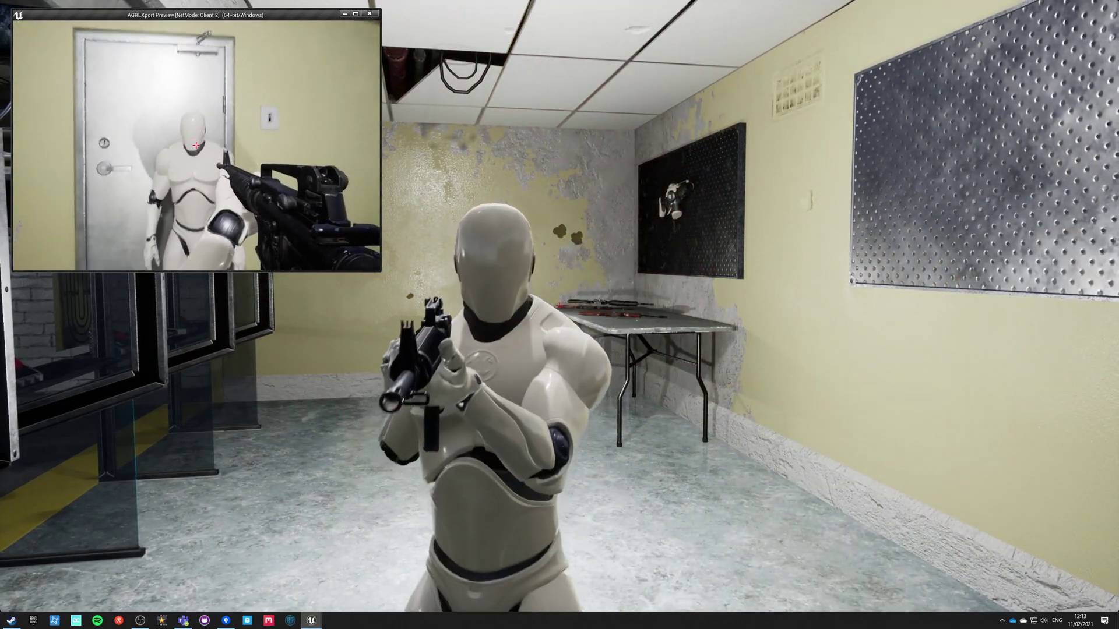
click(196, 143)
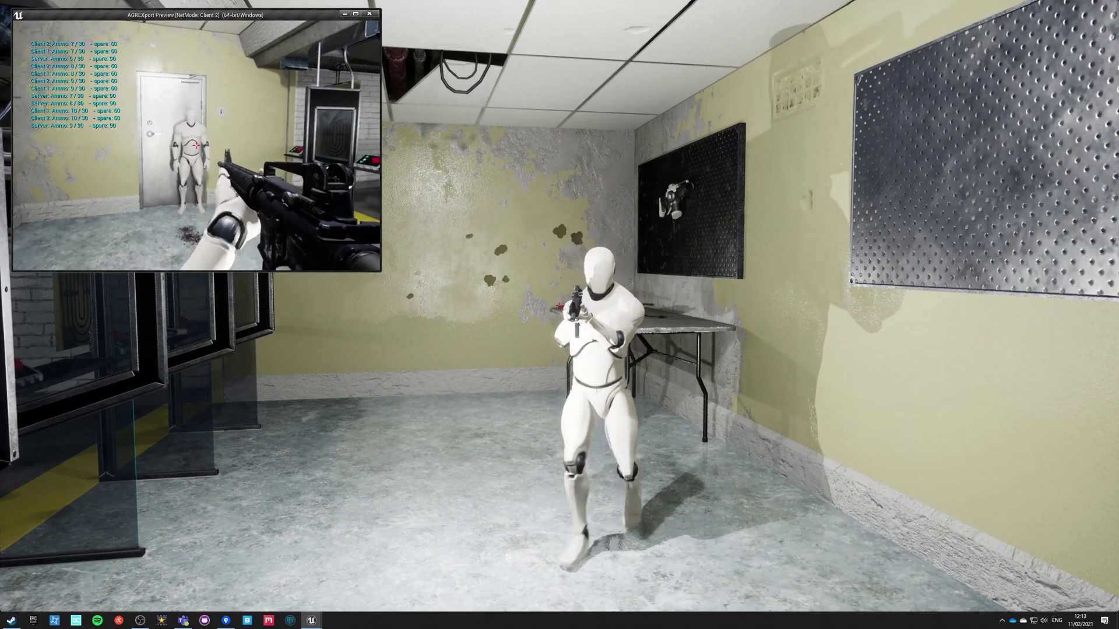